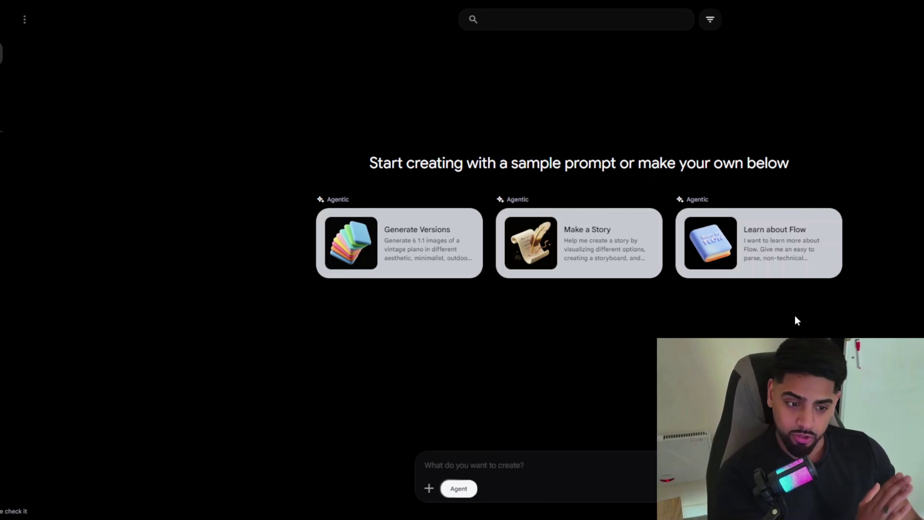
# Step: Generate a photorealistic 3D animation-style image of a happy beauty blender with large expressive eyes on a makeup desk in soft lighting
pyautogui.click(519, 463)
pyautogui.hotkey('ctrl', 'v')
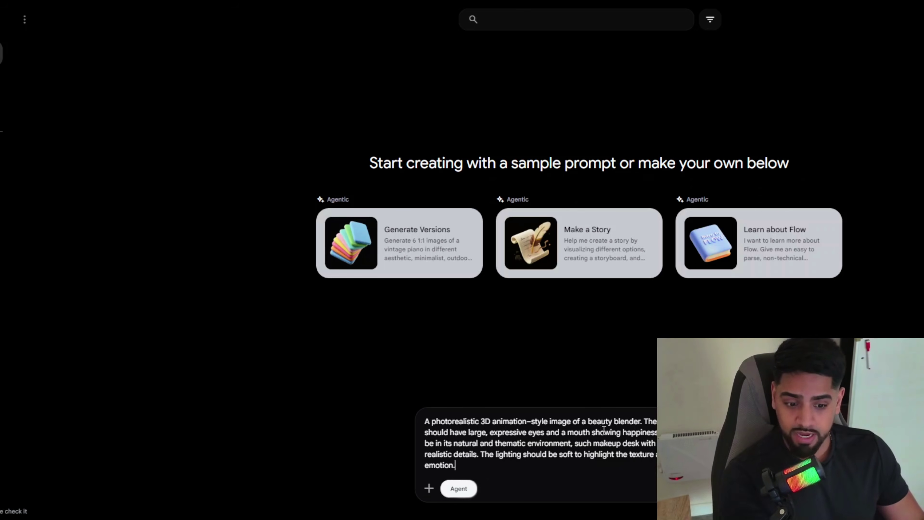
pyautogui.moveTo(589, 420); pyautogui.dragTo(632, 416)
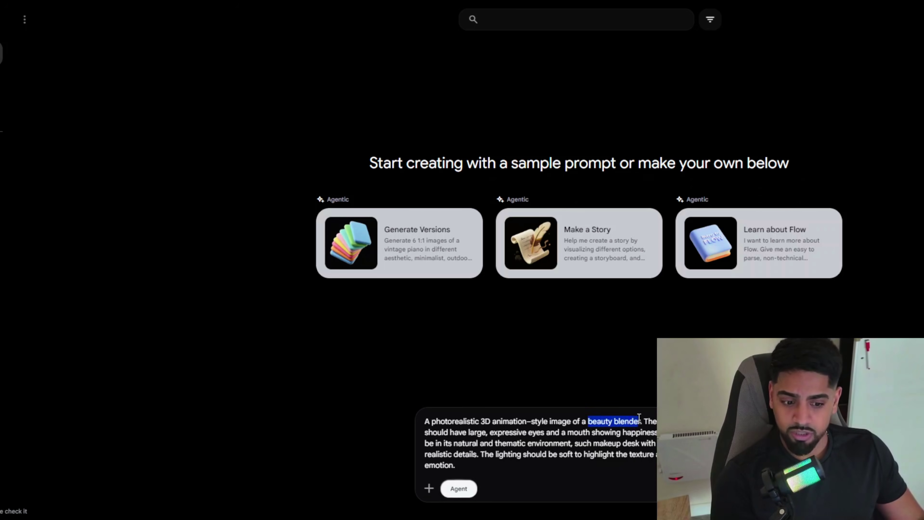
pyautogui.click(597, 441)
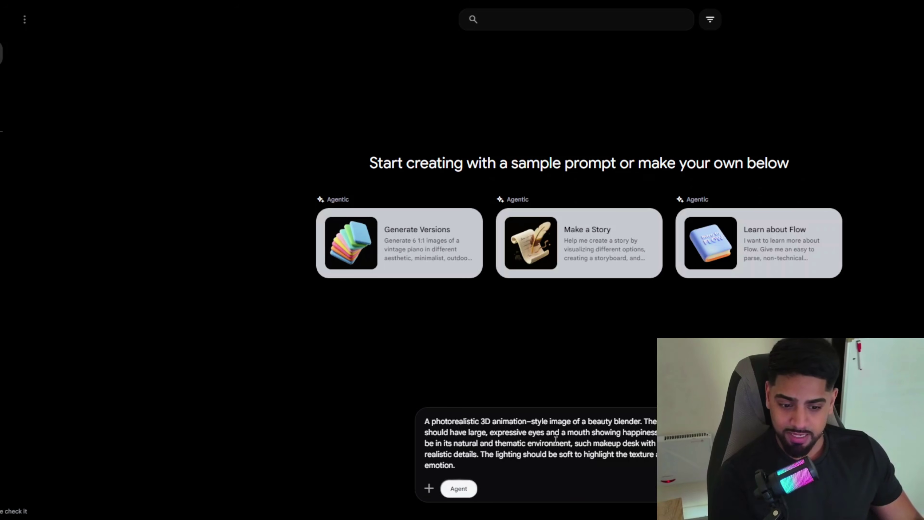
pyautogui.click(595, 443)
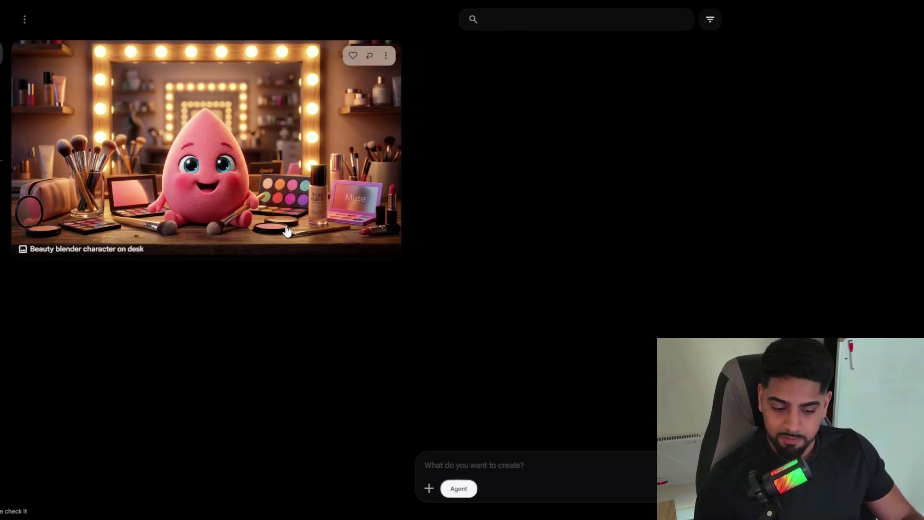
# Step: View the generated beauty blender image in its large view and return to the project overview
pyautogui.click(261, 182)
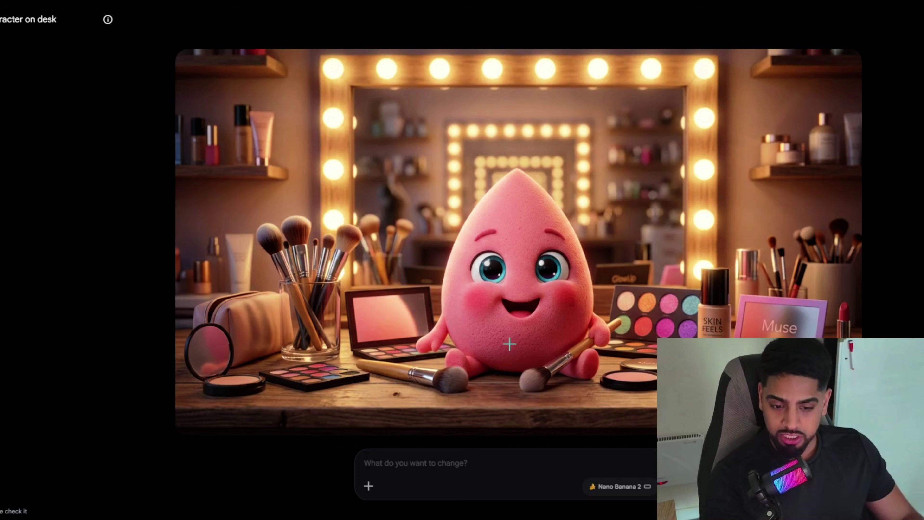
pyautogui.click(475, 464)
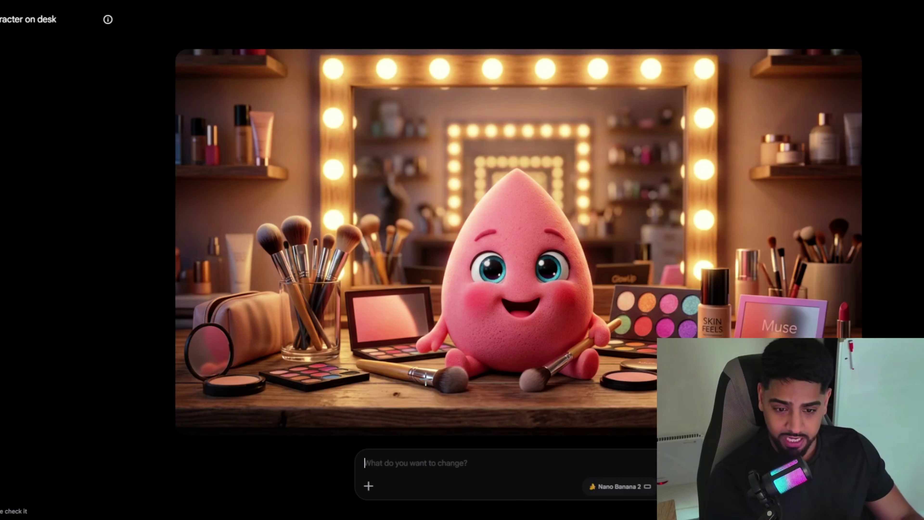
pyautogui.press('Escape')
# Step: Add the beauty blender image to the prompt and request a pose sheet of this character on a plain white background with different poses
pyautogui.rightClick(160, 142)
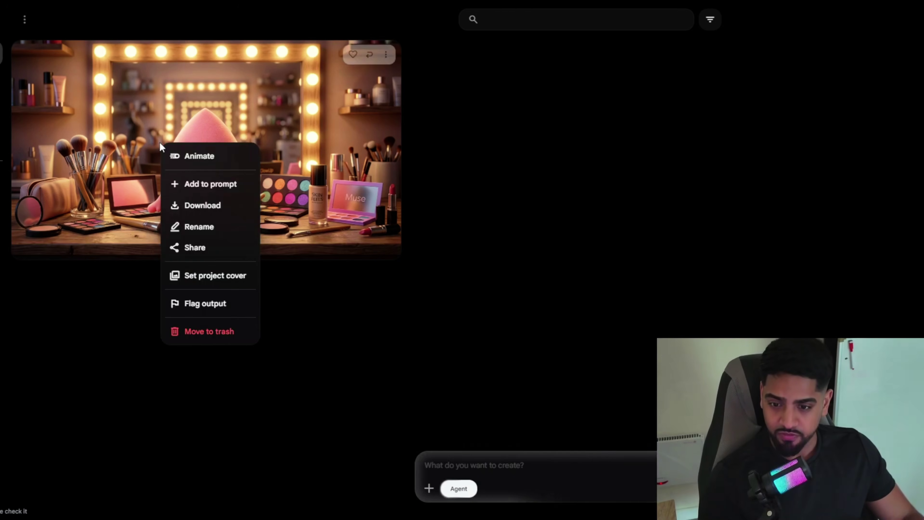
pyautogui.click(224, 189)
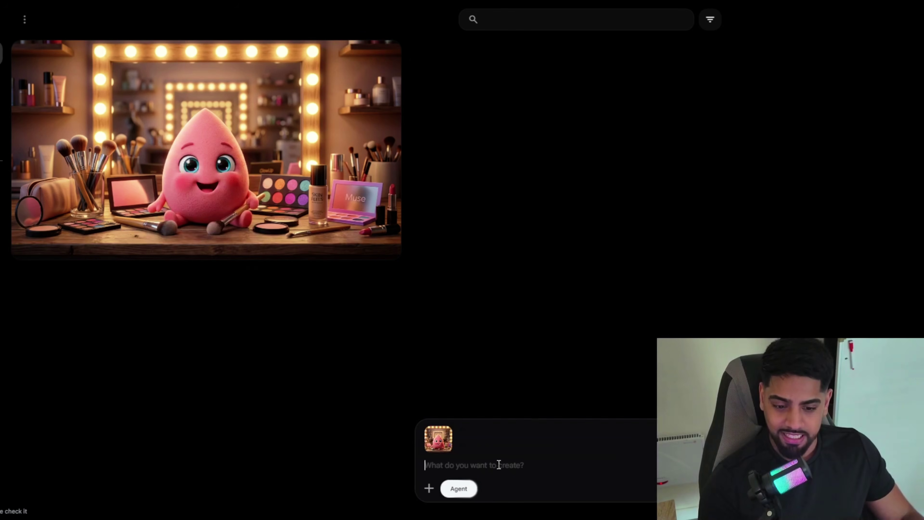
pyautogui.write('creat')
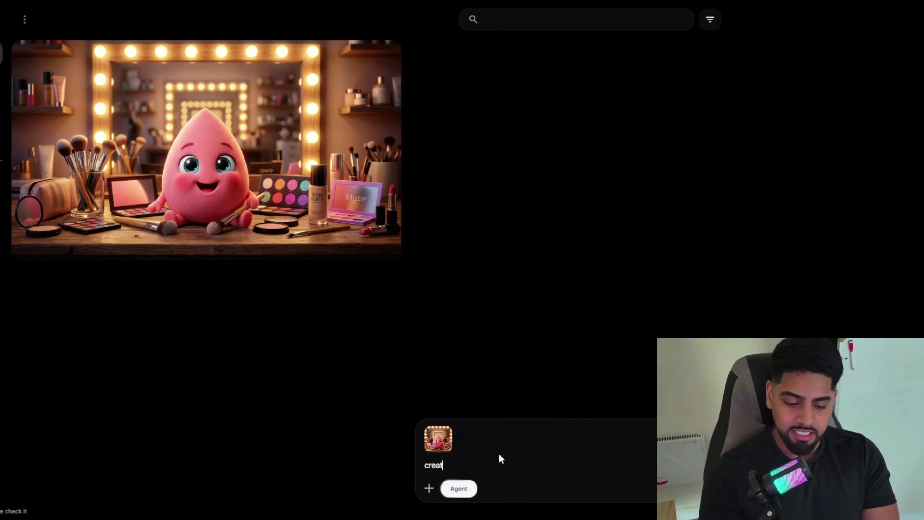
pyautogui.write('e me a pose')
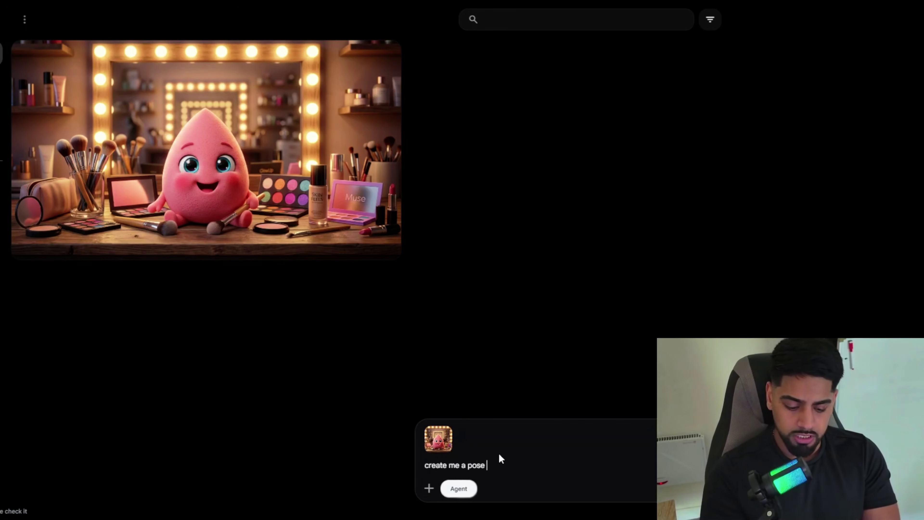
pyautogui.write(' sheet of thi')
pyautogui.press('BackSpace')
pyautogui.press('BackSpace')
pyautogui.write('this chr')
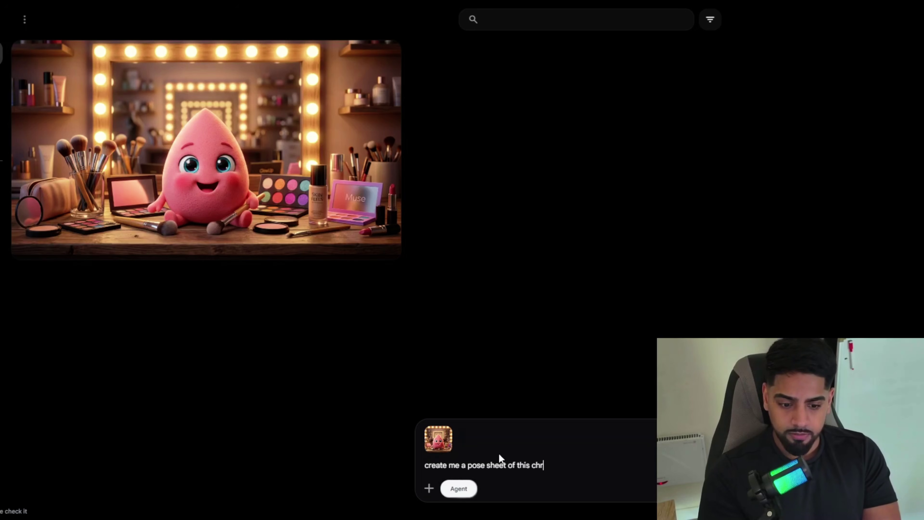
pyautogui.press('BackSpace')
pyautogui.write('aracter ')
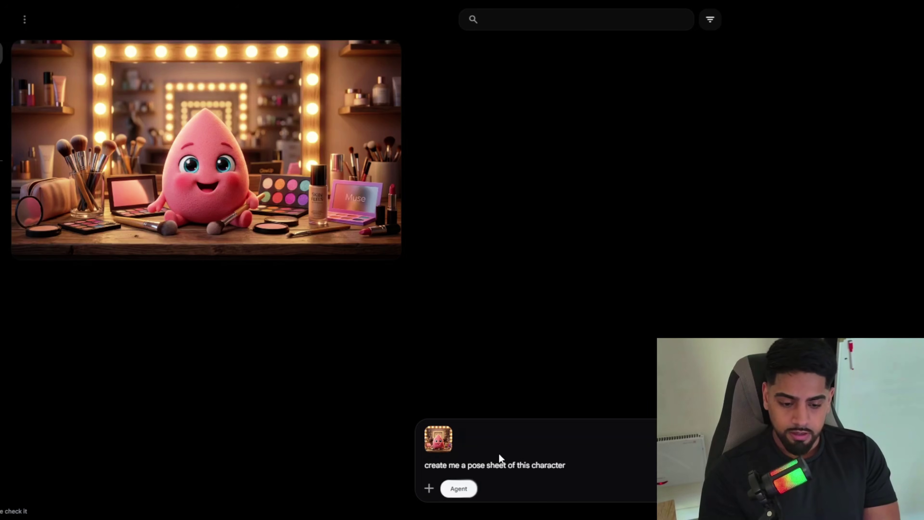
pyautogui.write('on a plai')
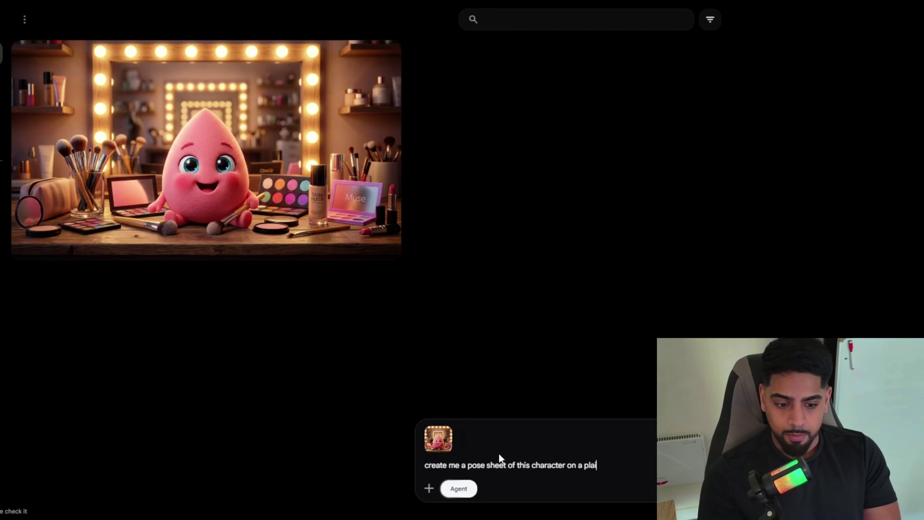
pyautogui.write('n white backgrou')
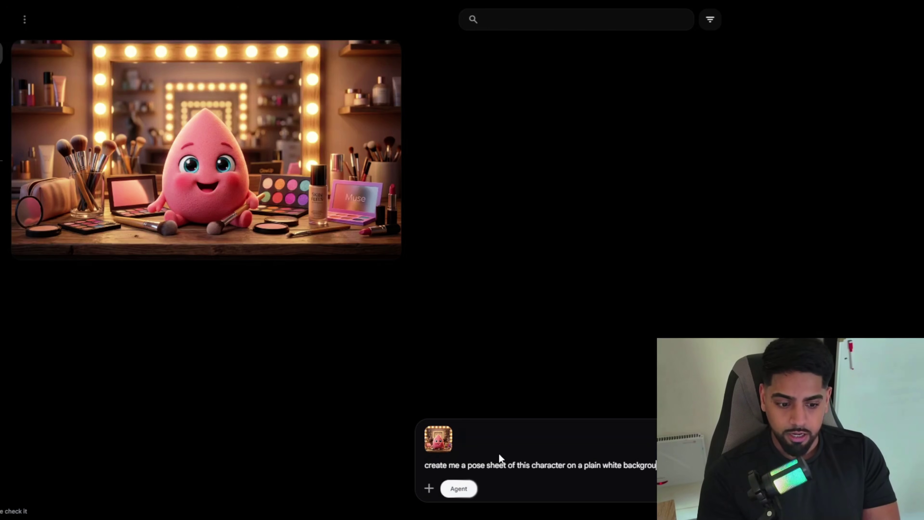
pyautogui.write('differe')
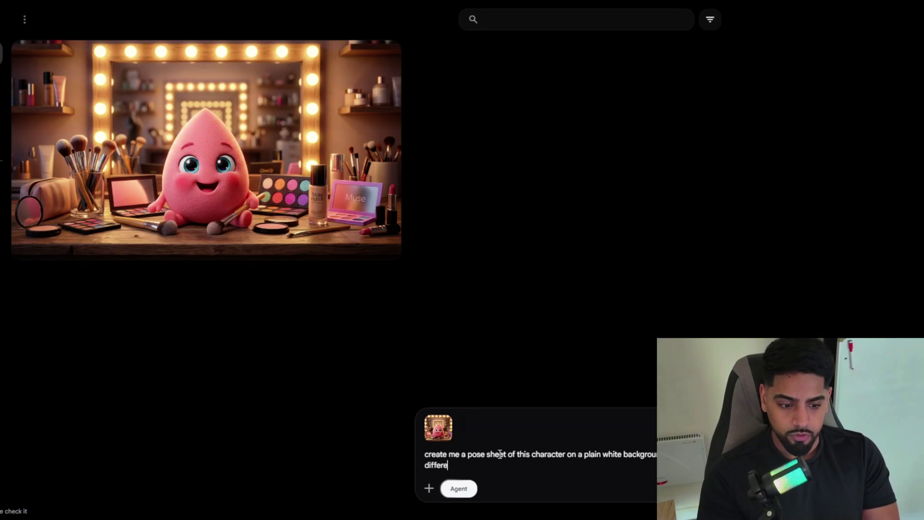
pyautogui.write('nt poses')
pyautogui.press('Return')
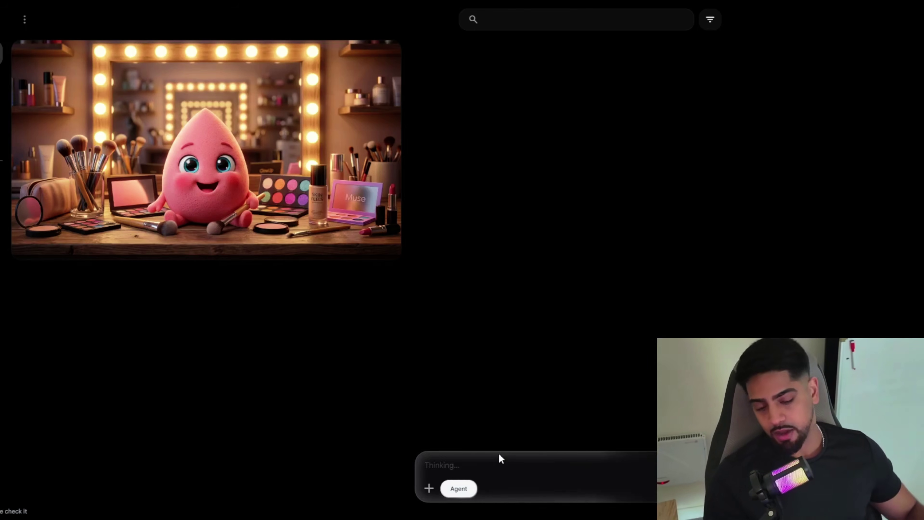
pyautogui.moveTo(189, 160)
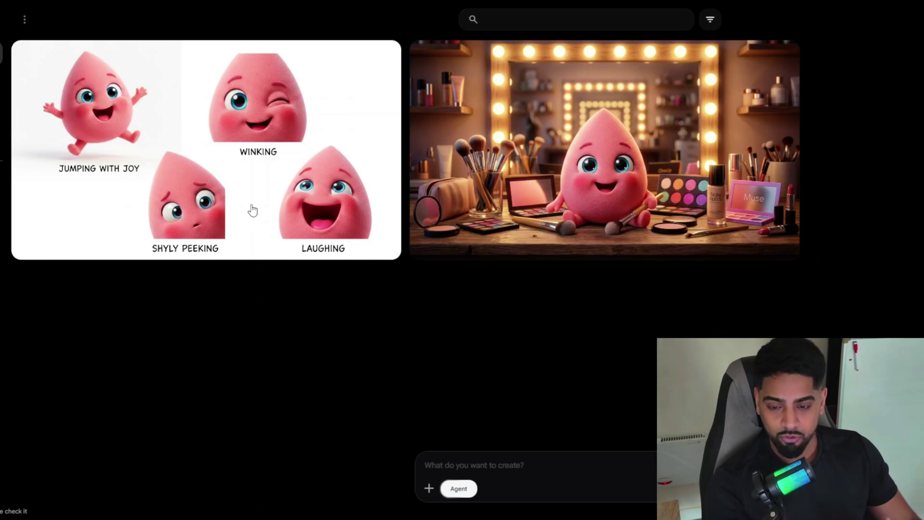
pyautogui.rightClick(546, 163)
pyautogui.click(505, 138)
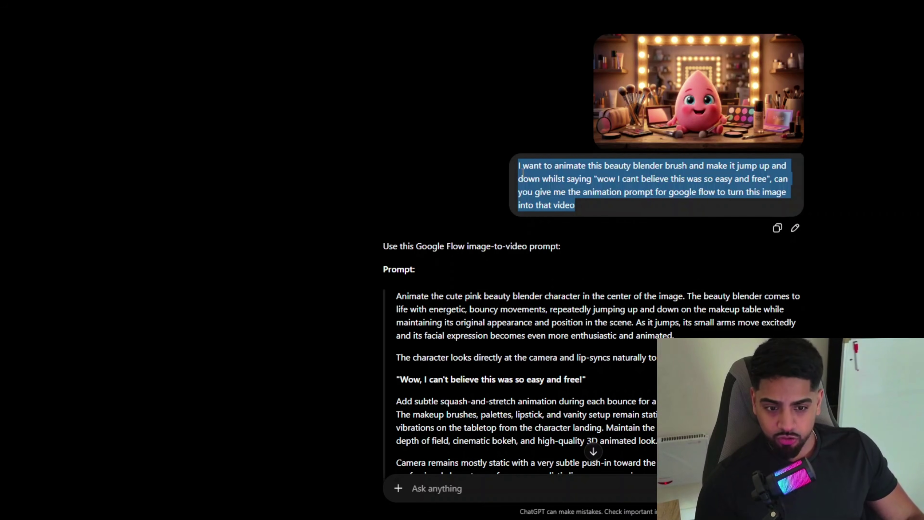
# Step: In ChatGPT, copy the image-to-video prompt for the jumping beauty blender together with its negative prompt, and review both texts
pyautogui.click(530, 174)
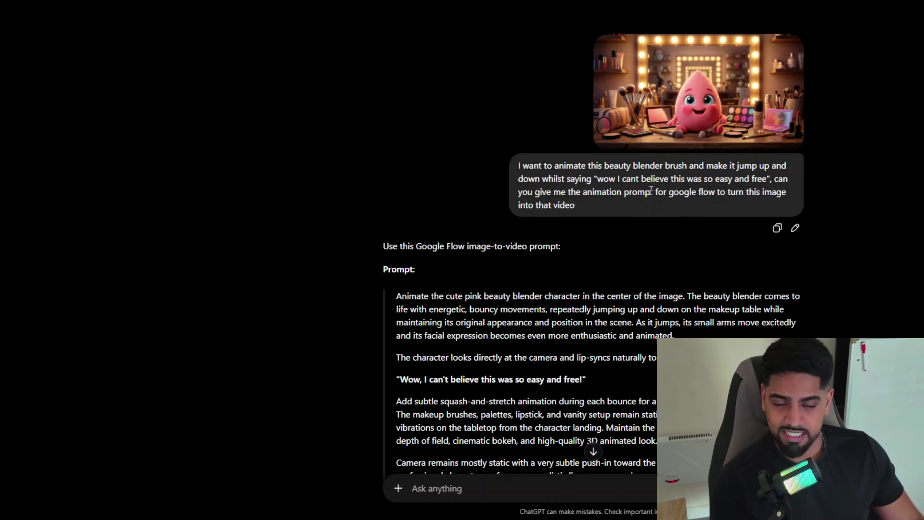
pyautogui.scroll(-3, 640, 206)
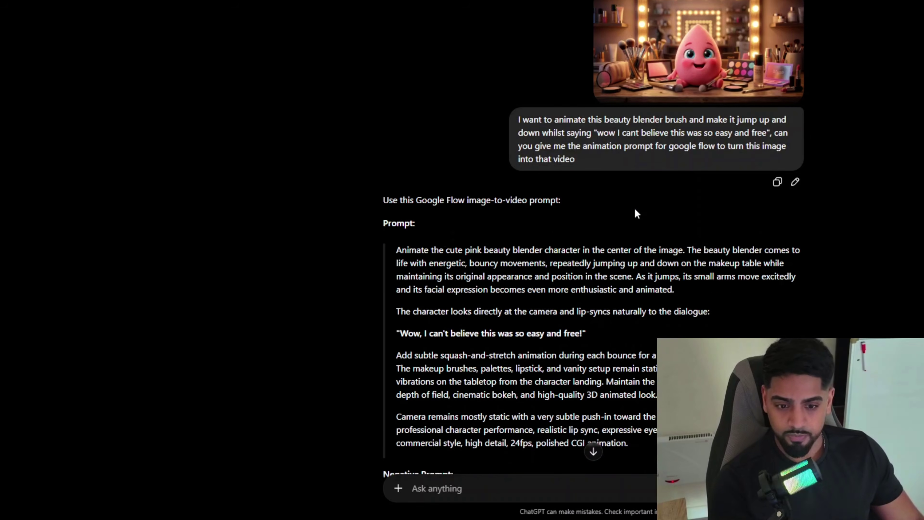
pyautogui.moveTo(398, 182); pyautogui.dragTo(499, 307)
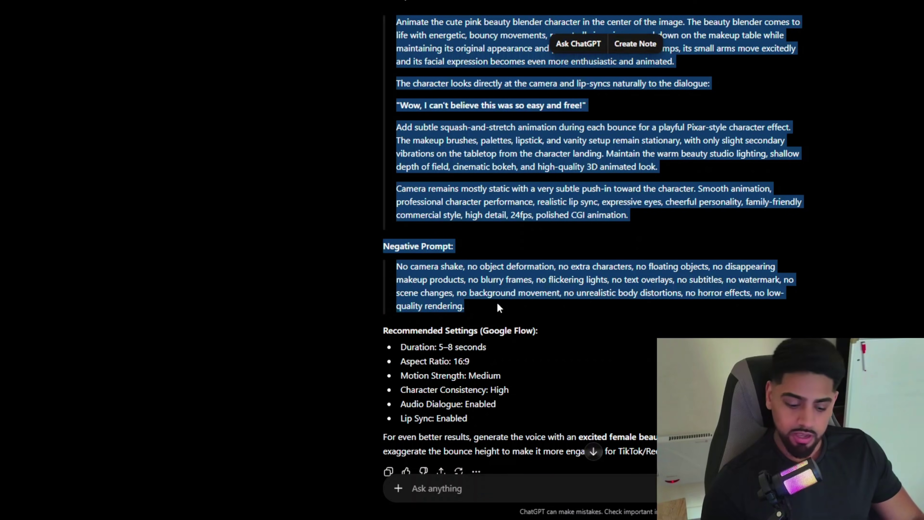
pyautogui.scroll(3, 489, 284)
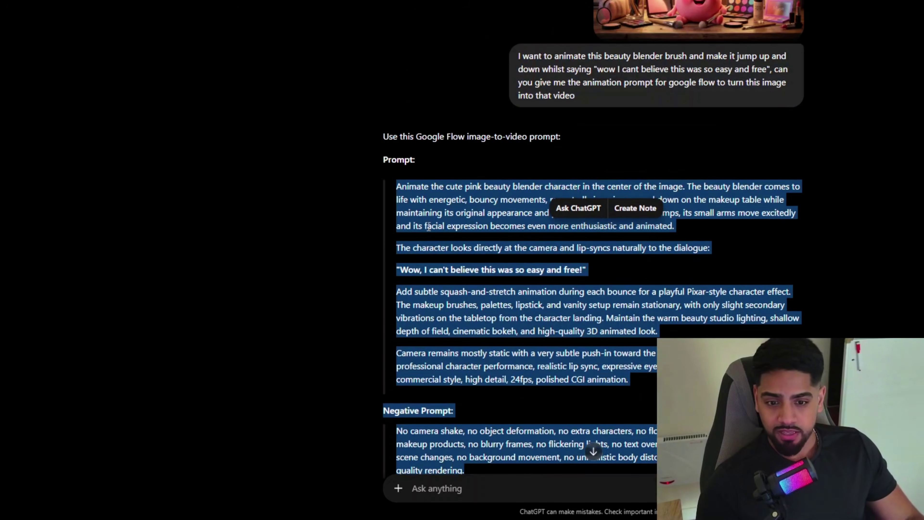
pyautogui.click(392, 191)
pyautogui.scroll(-3, 433, 255)
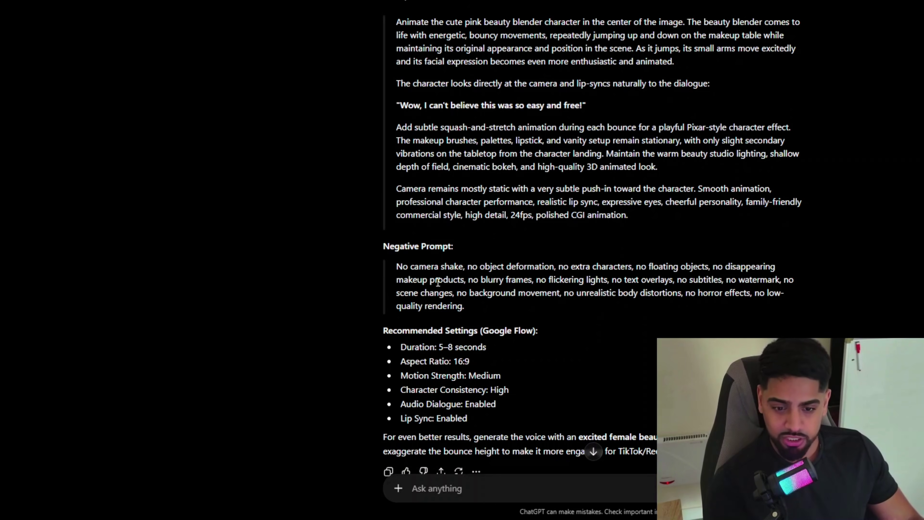
pyautogui.moveTo(396, 267); pyautogui.dragTo(564, 265)
pyautogui.click(503, 285)
pyautogui.click(593, 314)
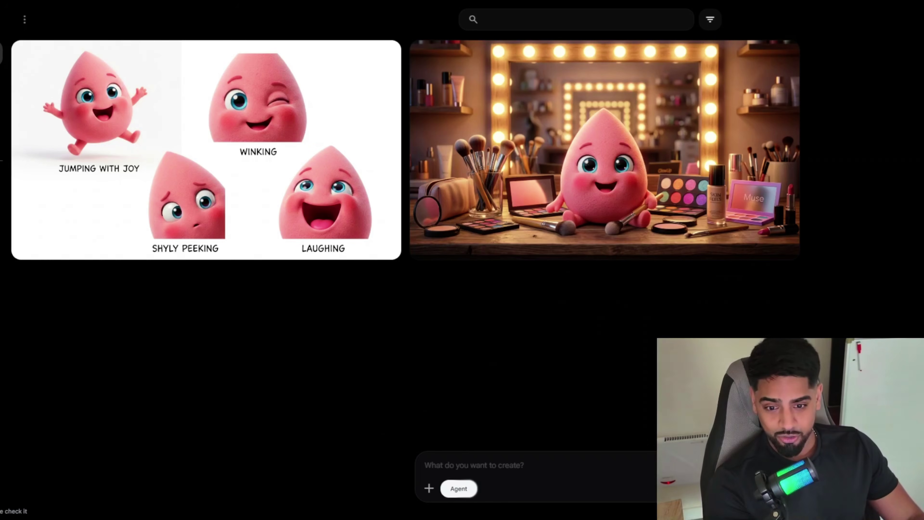
# Step: In Google Flow, attach the makeup desk image to a new prompt and paste the copied animation prompt
pyautogui.rightClick(590, 220)
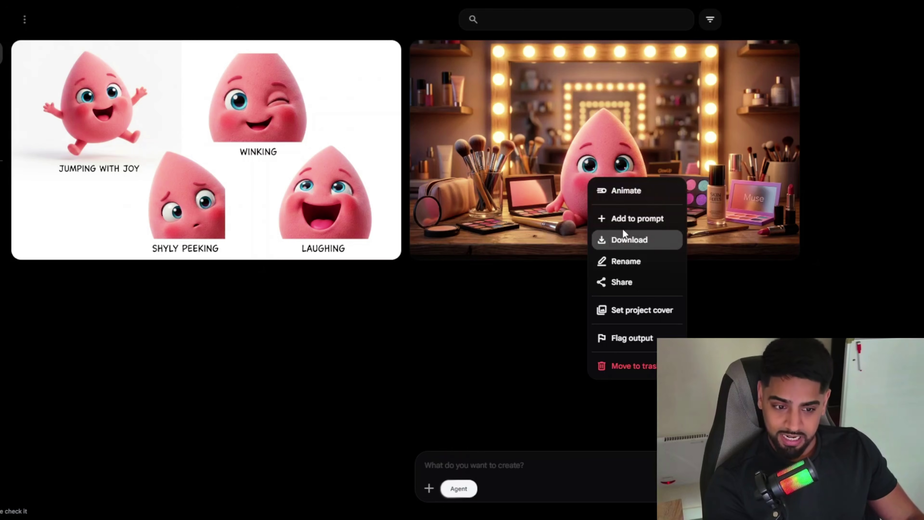
pyautogui.click(629, 220)
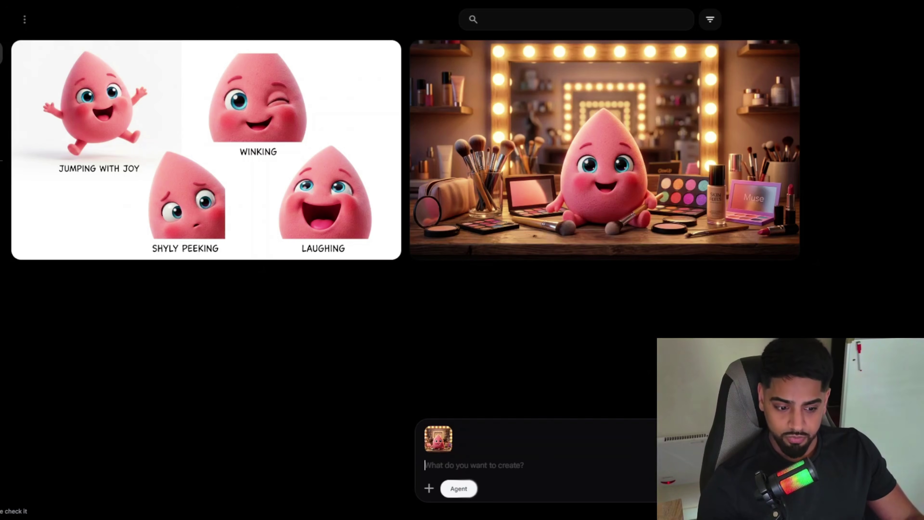
pyautogui.hotkey('ctrl', 'v')
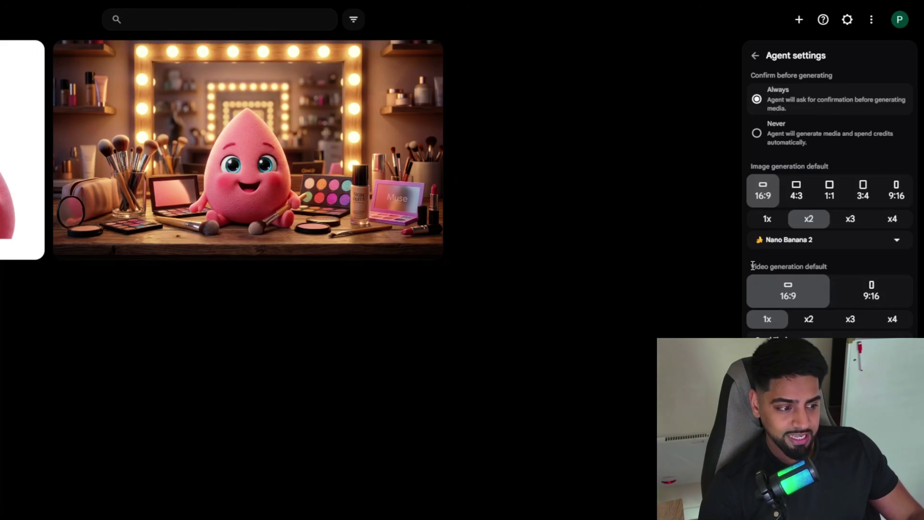
# Step: Set the default aspect ratio for video generation to 9:16 in the agent settings
pyautogui.moveTo(752, 266); pyautogui.dragTo(810, 266)
pyautogui.click(821, 265)
pyautogui.click(871, 293)
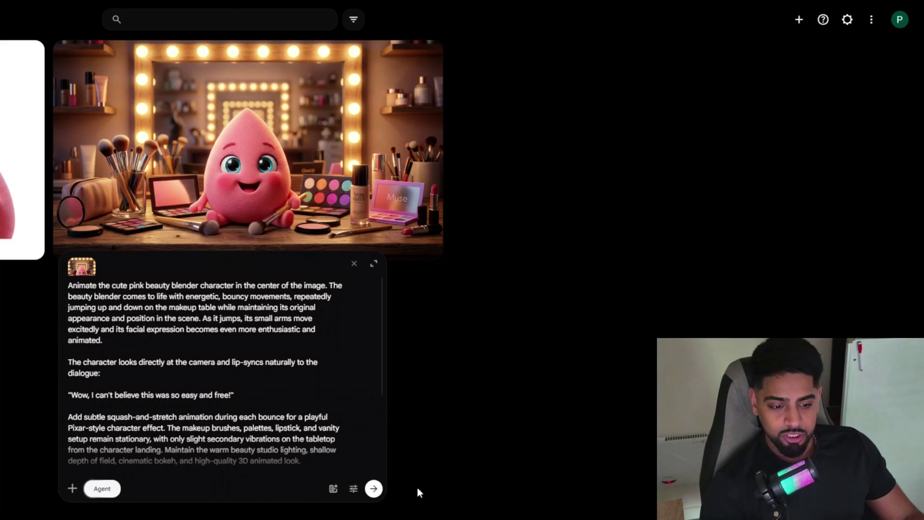
# Step: Submit the animation prompt with its attached image and expand the agent session
pyautogui.click(375, 489)
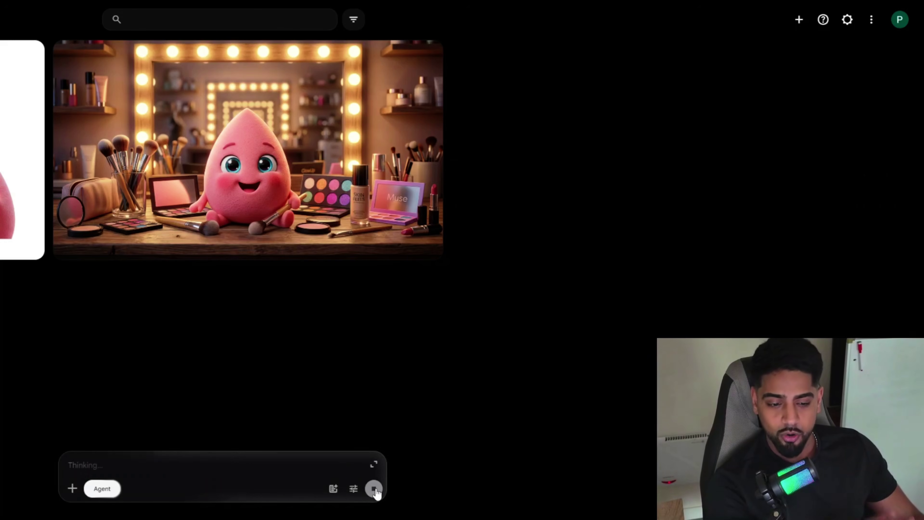
pyautogui.click(375, 463)
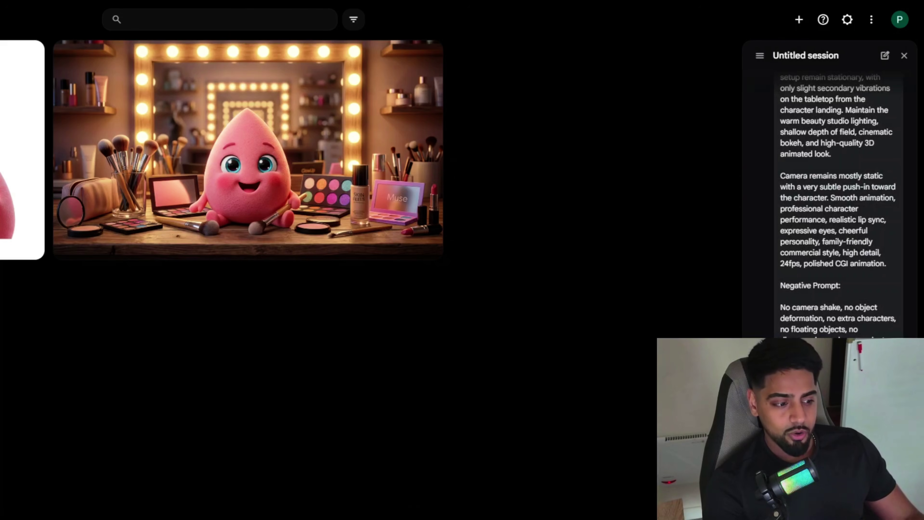